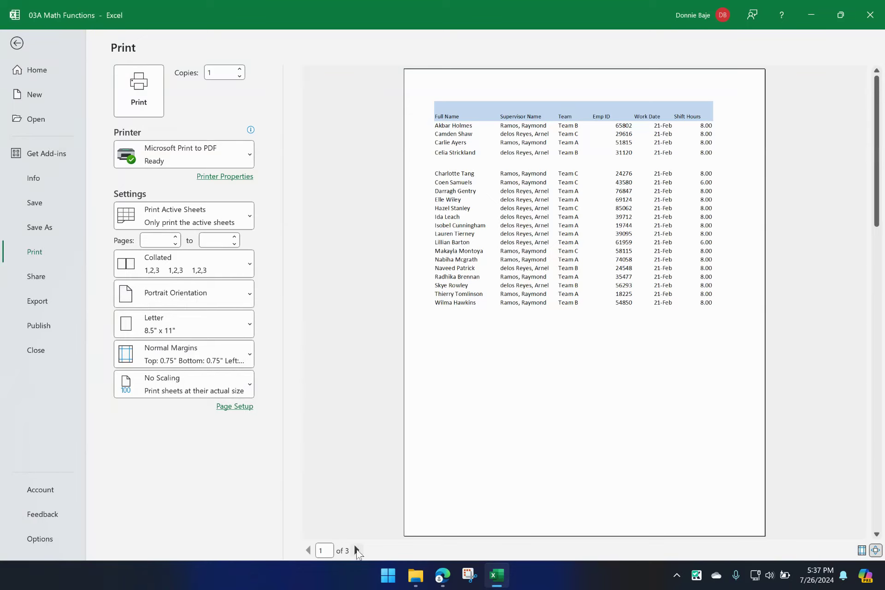
Step: Review every page of the worksheet in the print preview to see where its columns split, and return to the sheet
click(357, 550)
click(357, 550)
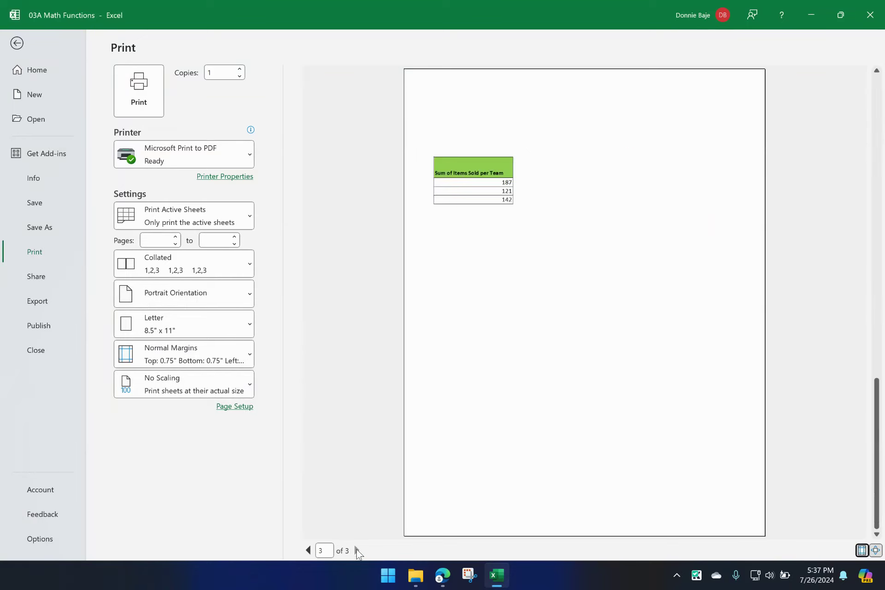
click(308, 550)
click(308, 552)
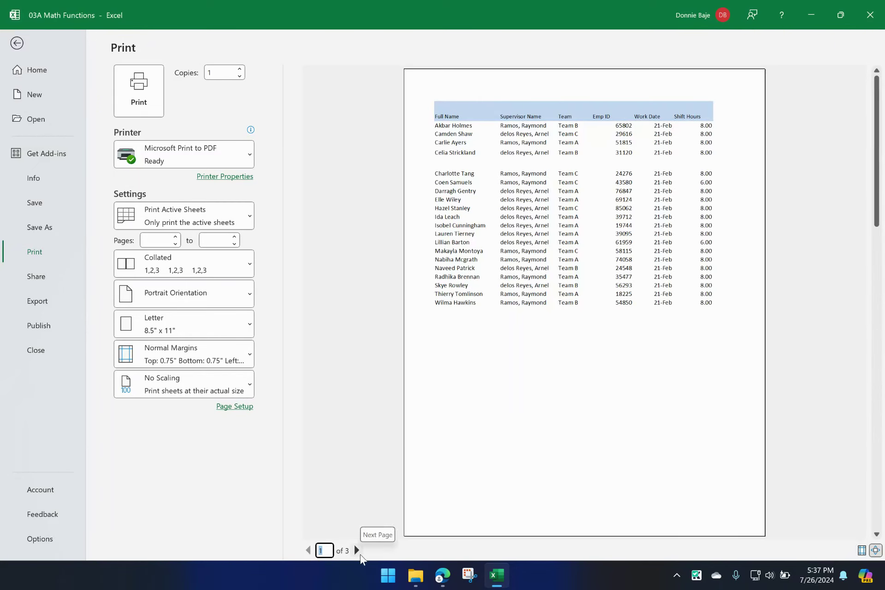
click(357, 551)
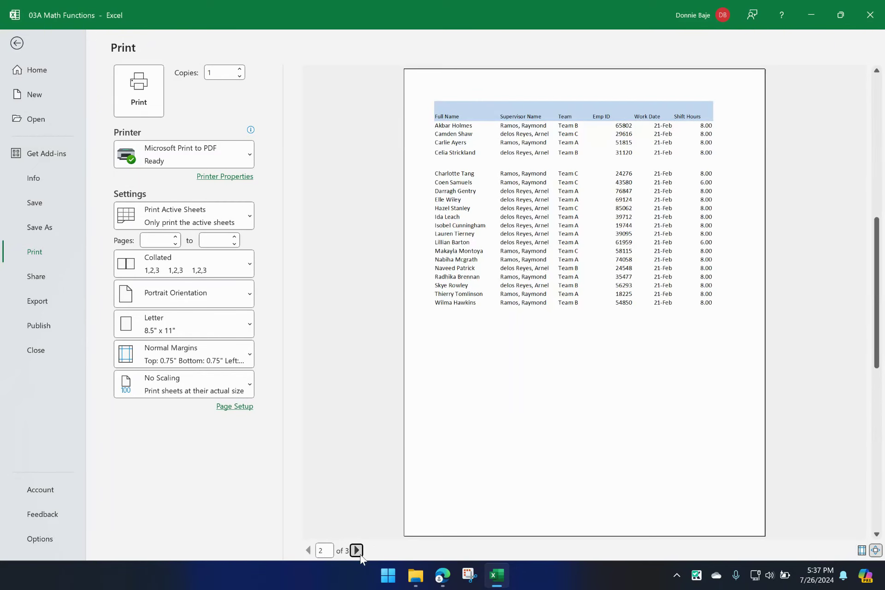
click(308, 550)
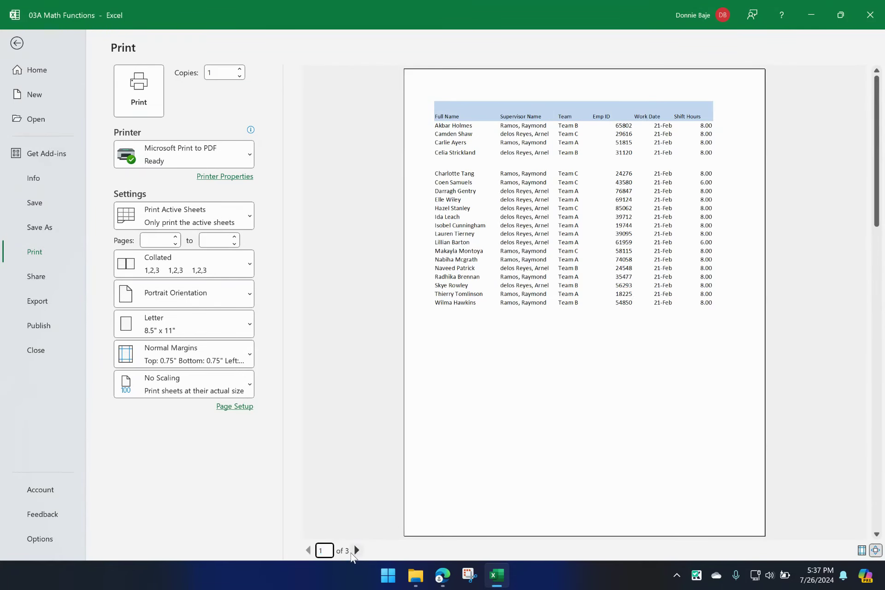
click(356, 550)
click(356, 551)
click(308, 550)
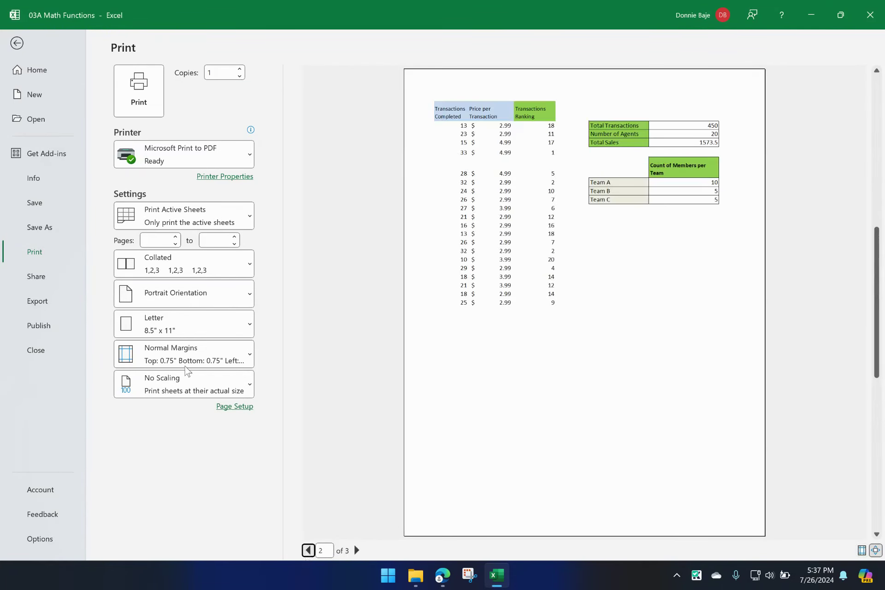
click(17, 43)
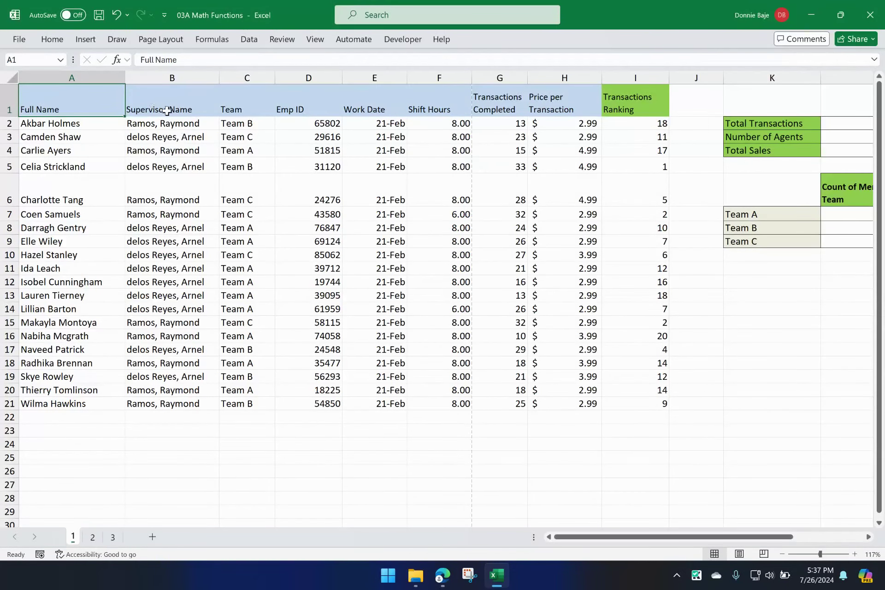
Step: Show the worksheet in Page Break Preview, and switch it back to Normal view
click(281, 39)
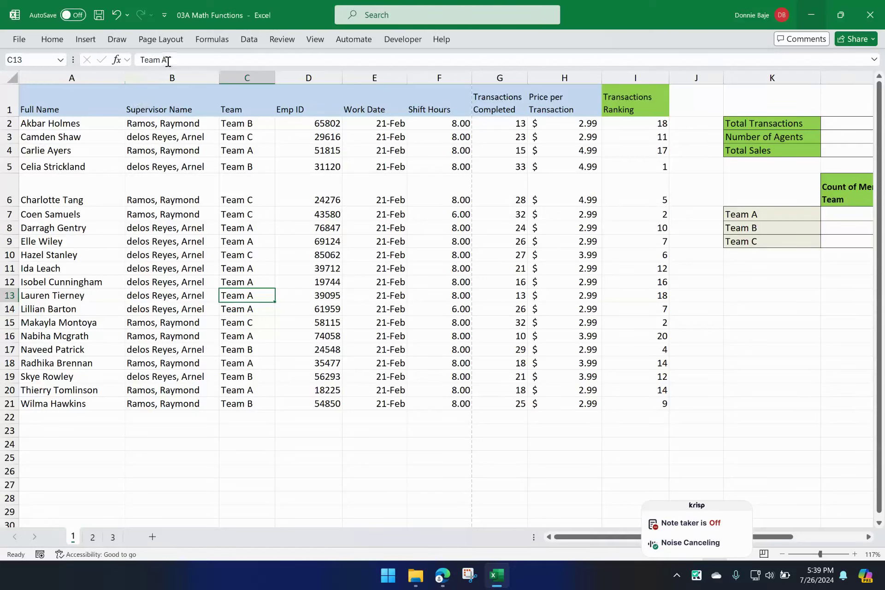
click(321, 40)
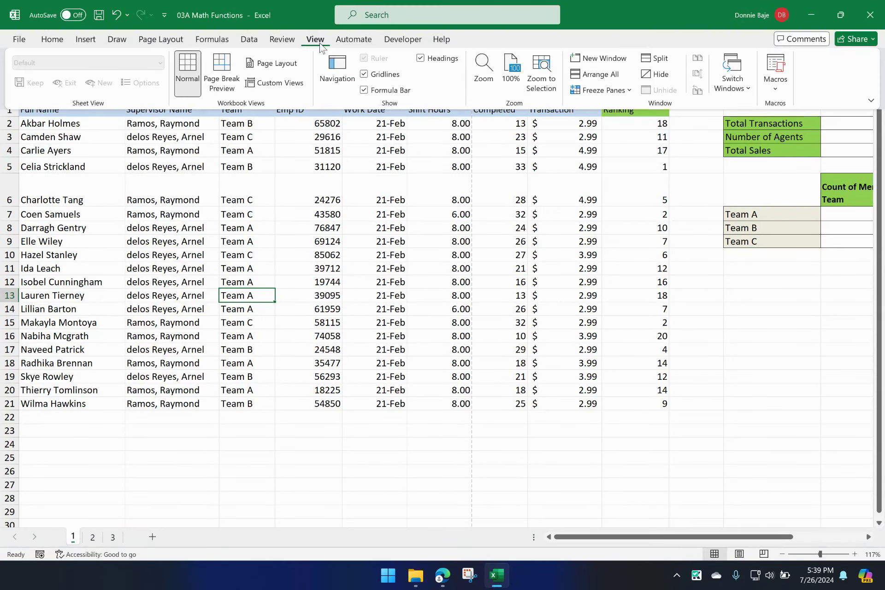
click(216, 77)
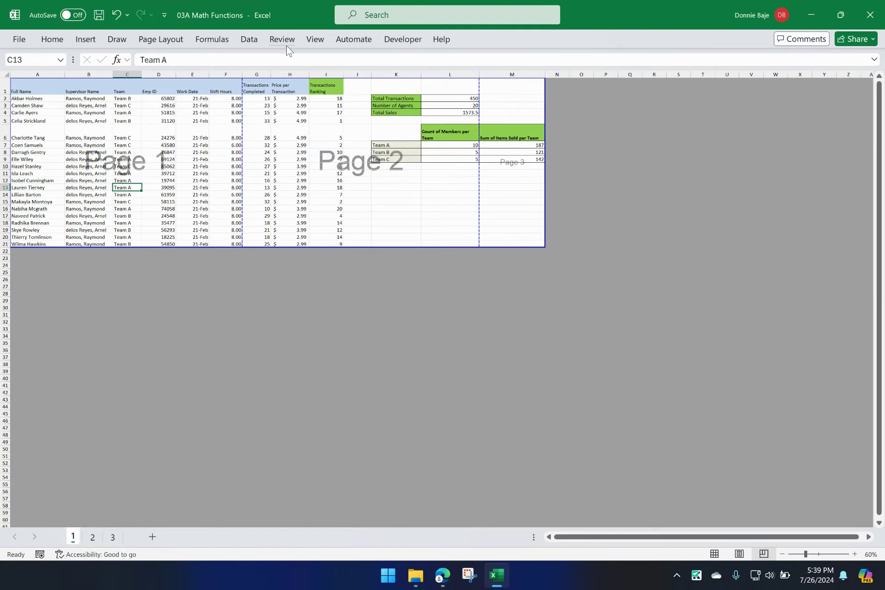
click(315, 39)
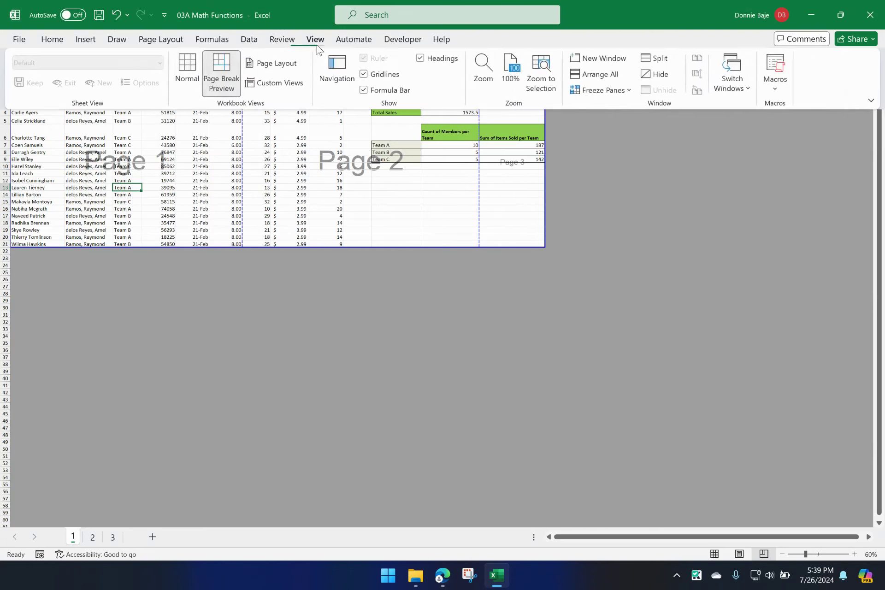
click(187, 74)
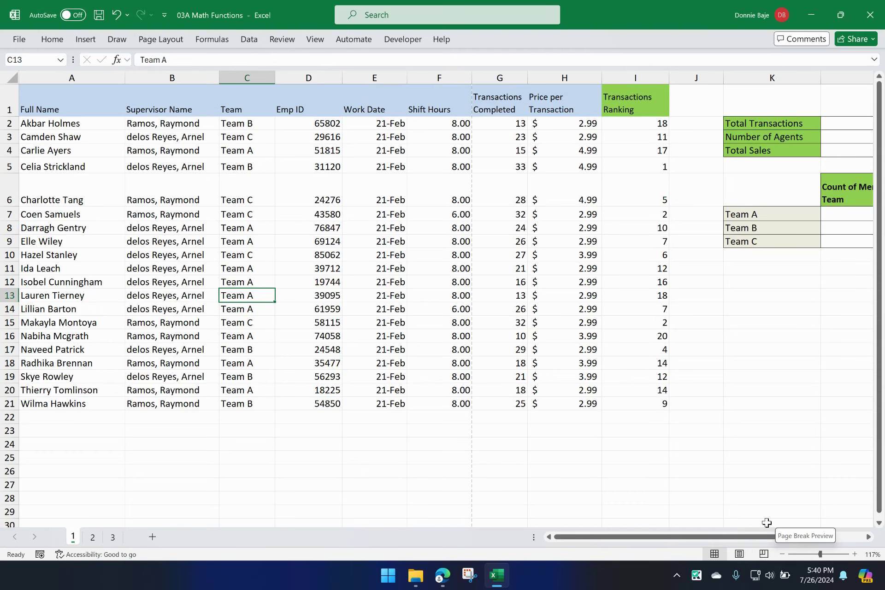
Step: In Page Break Preview, move the first vertical page break to just after the Transactions Ranking column (column I)
click(764, 554)
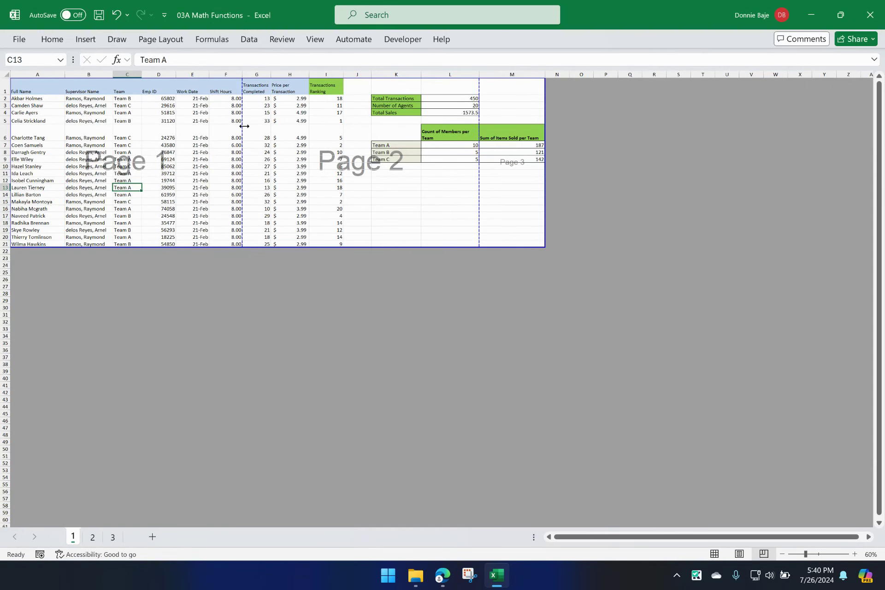
drag(244, 125, 343, 126)
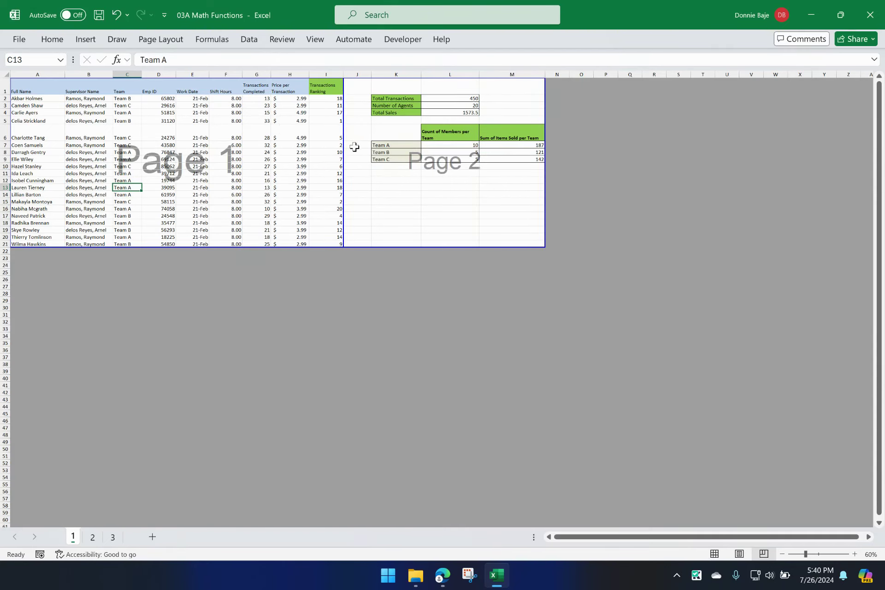
key(ctrl+z)
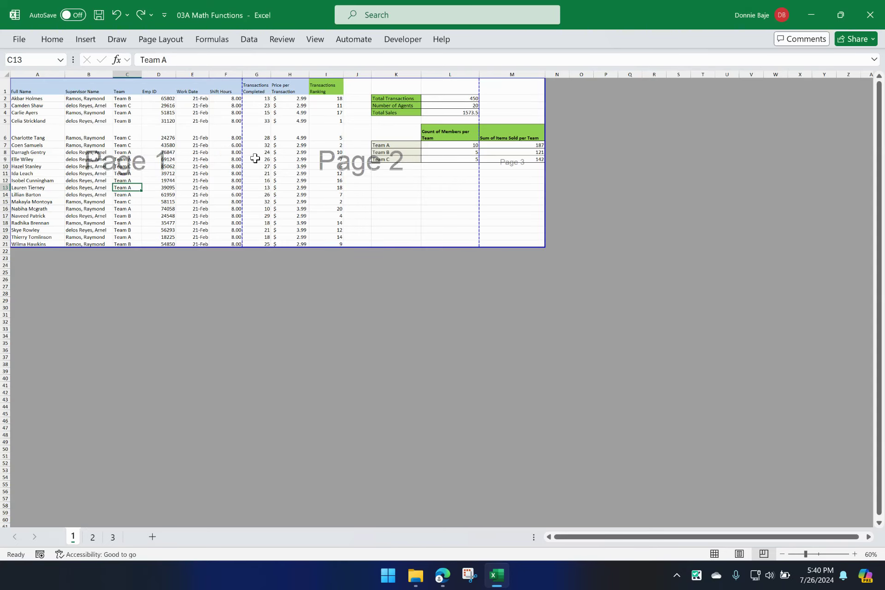
drag(243, 152, 338, 157)
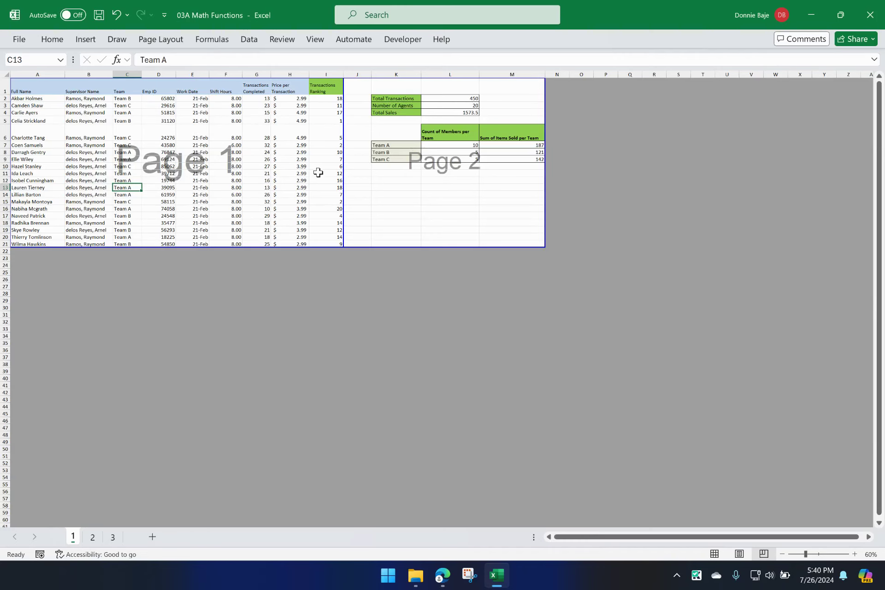
Step: Check in the print preview how the main table and the summary tables are distributed across the pages
click(19, 40)
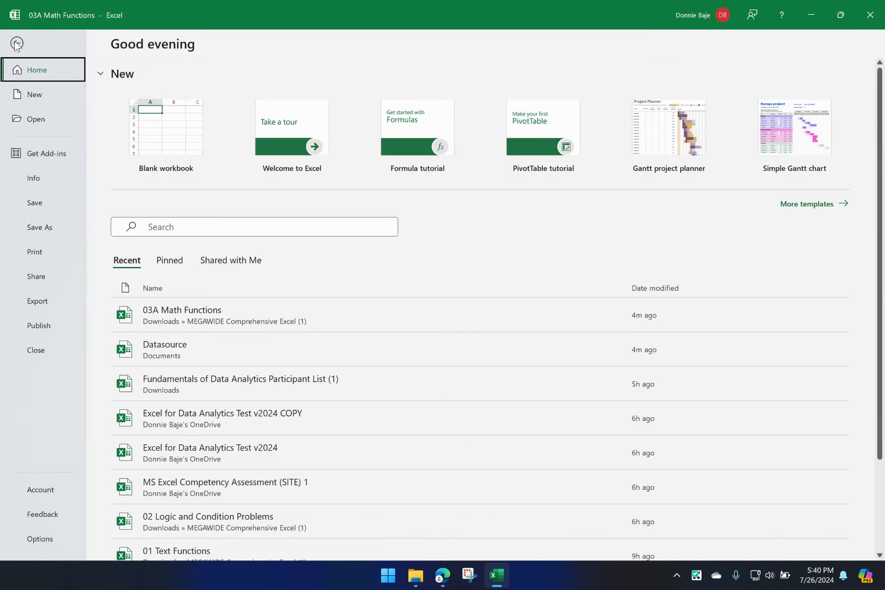
click(40, 258)
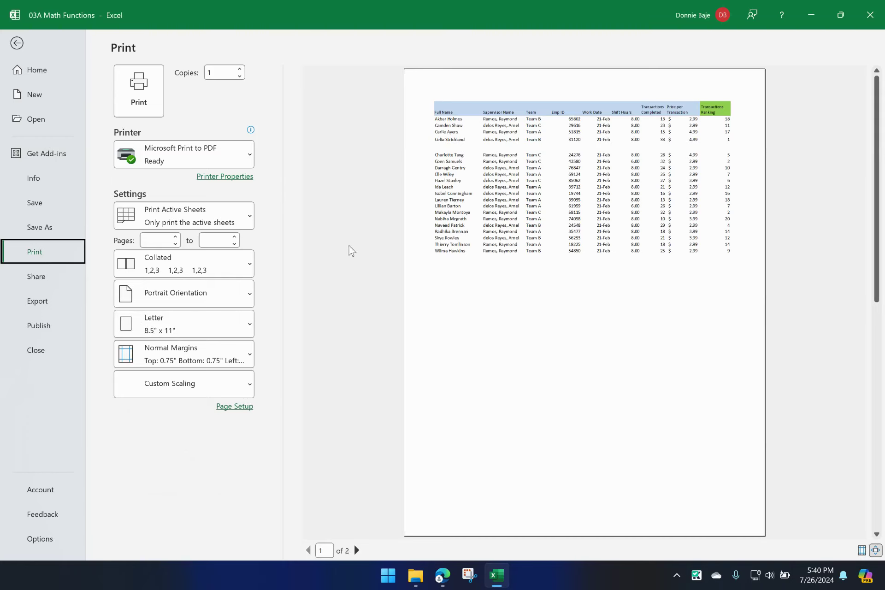
click(356, 551)
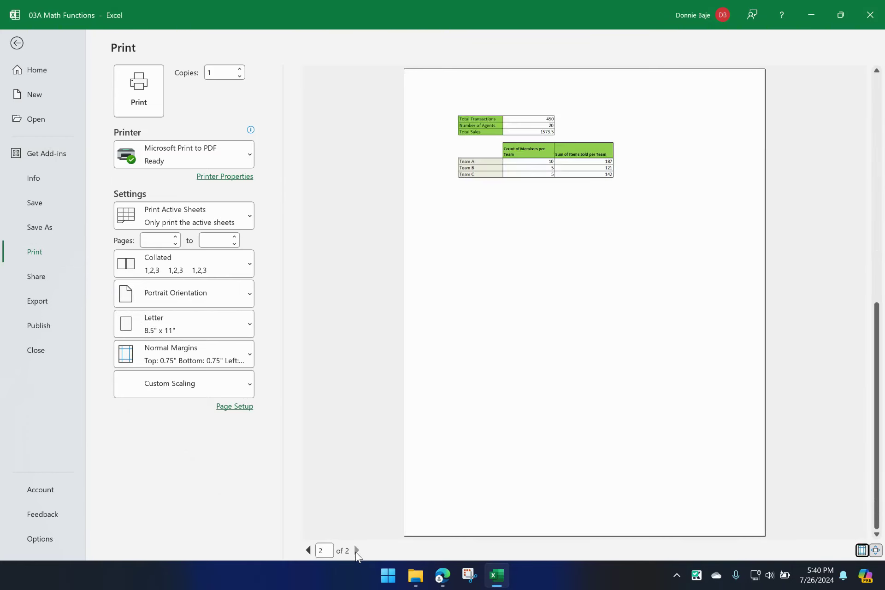
click(308, 551)
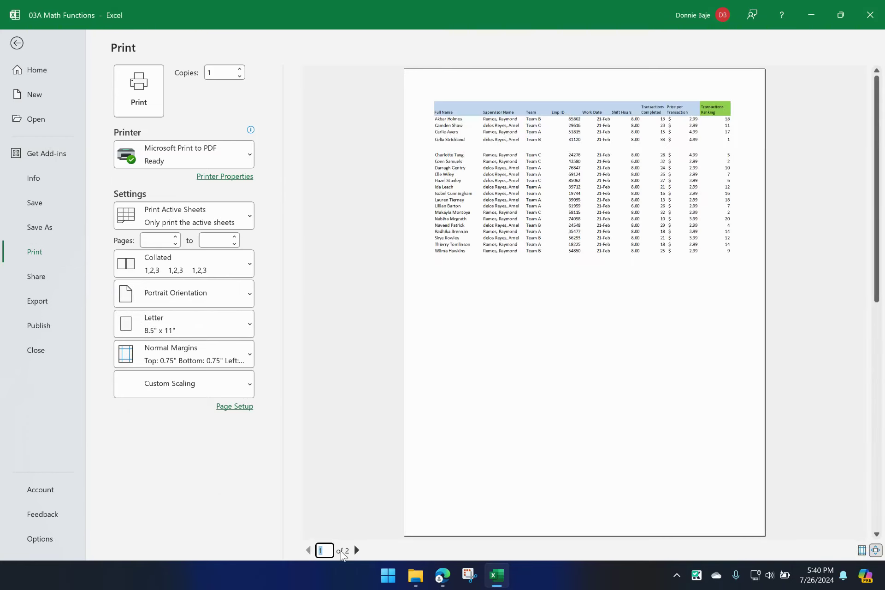
click(357, 550)
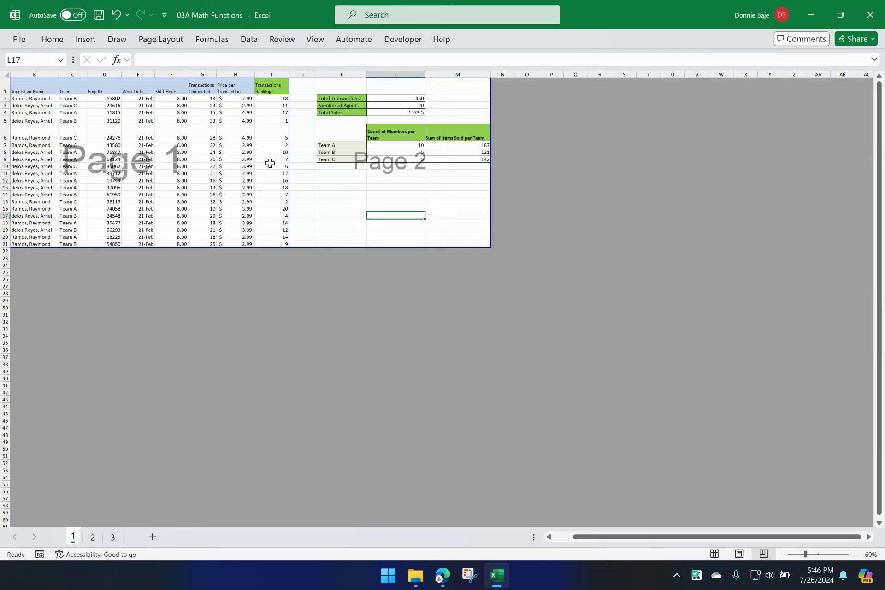
Step: Shrink the print area to end at row 13, and extend it back to row 21
drag(272, 247, 272, 190)
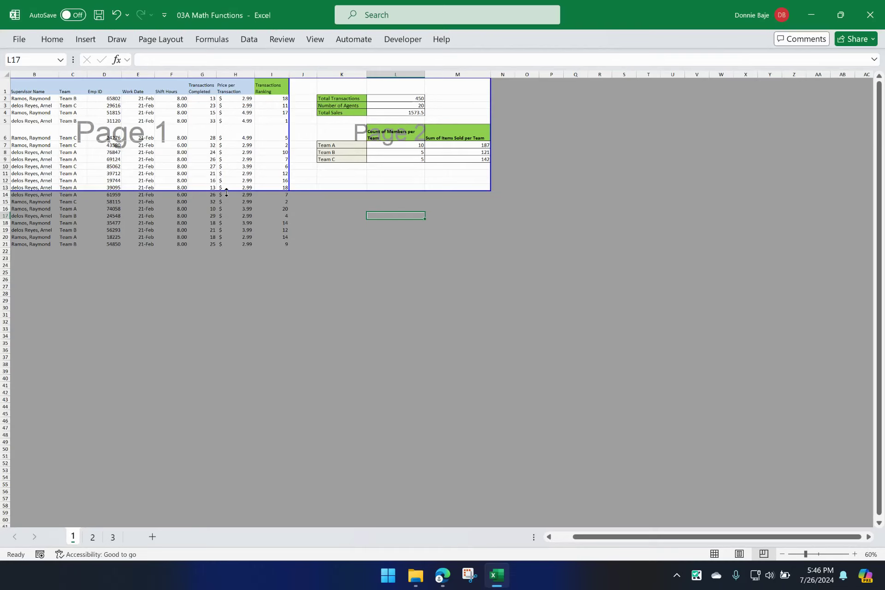
drag(226, 192, 226, 252)
mouse_move(490, 169)
mouse_down()
mouse_move(424, 167)
mouse_move(456, 157)
mouse_move(486, 161)
mouse_up()
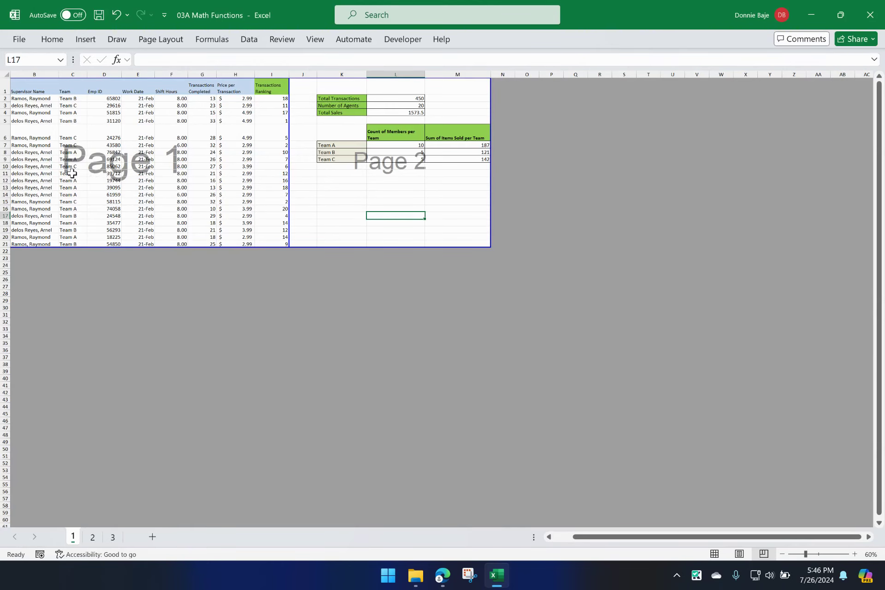
Step: Enlarge the page break view to 100% and insert a page break at cell B12
click(19, 180)
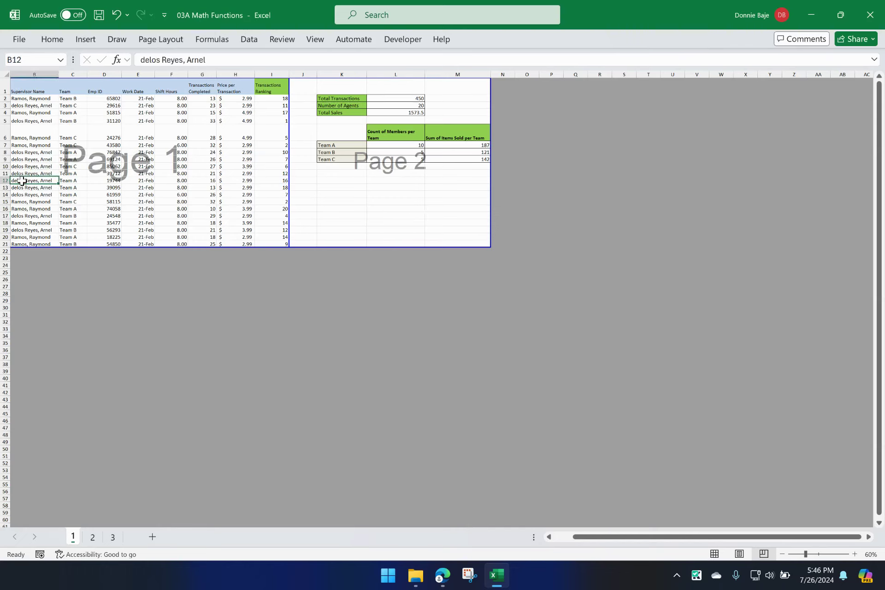
click(855, 553)
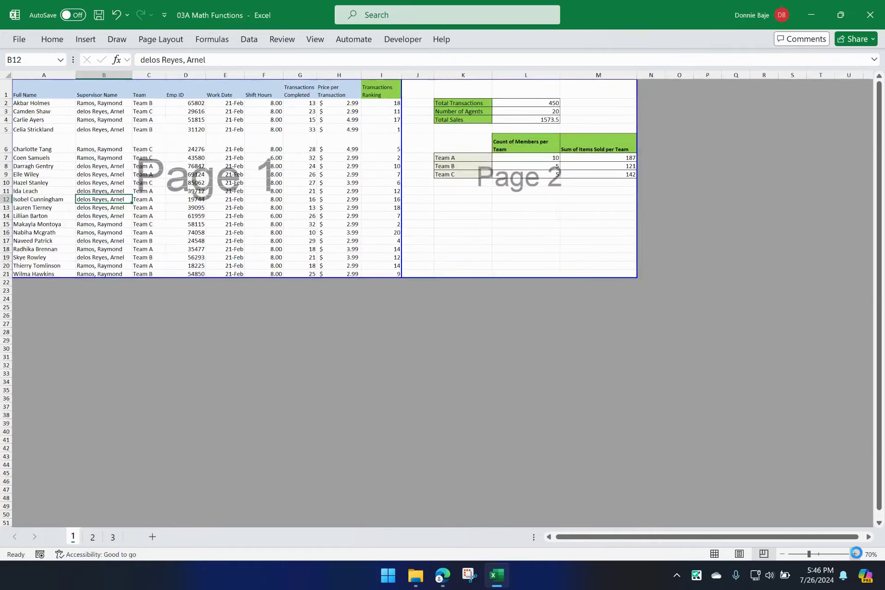
click(855, 553)
click(855, 553)
click(855, 553)
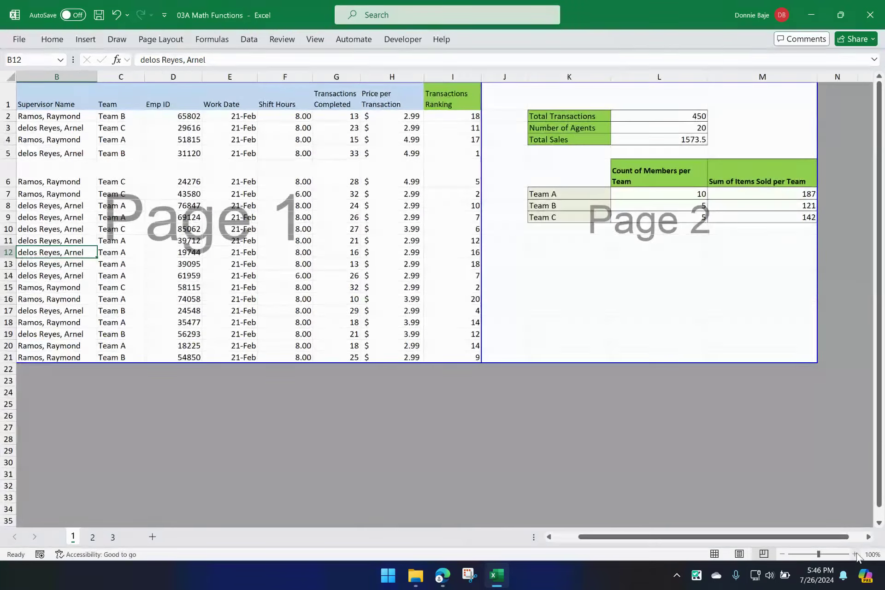
right_click(68, 253)
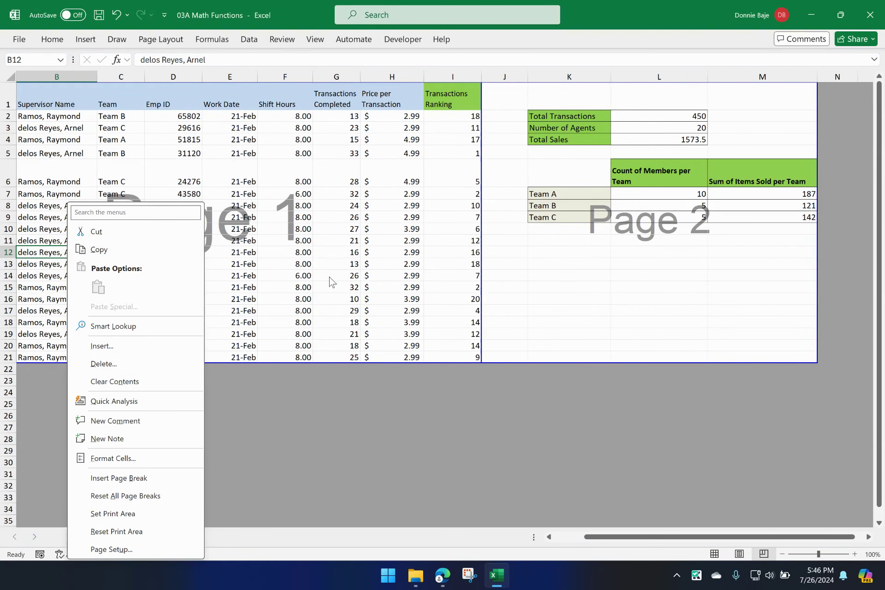
key(Escape)
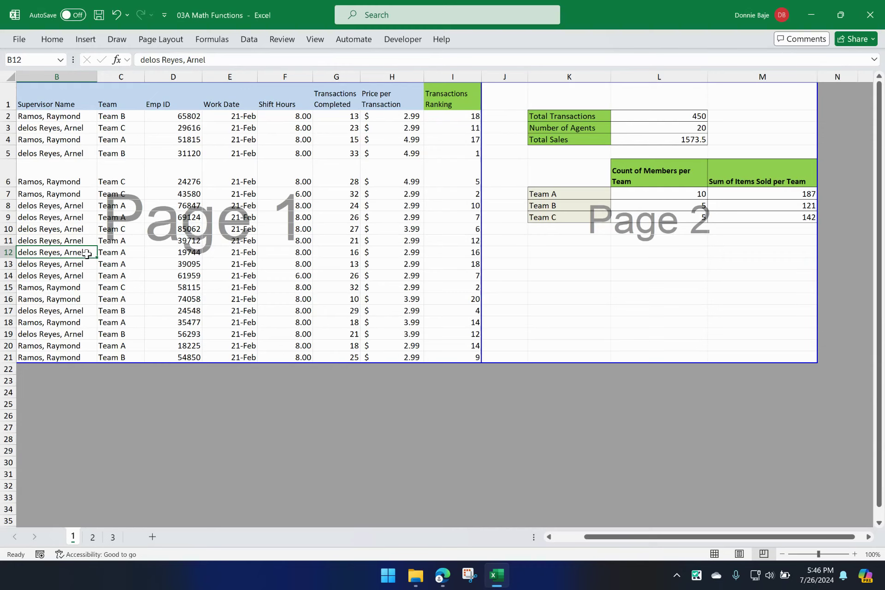
right_click(86, 253)
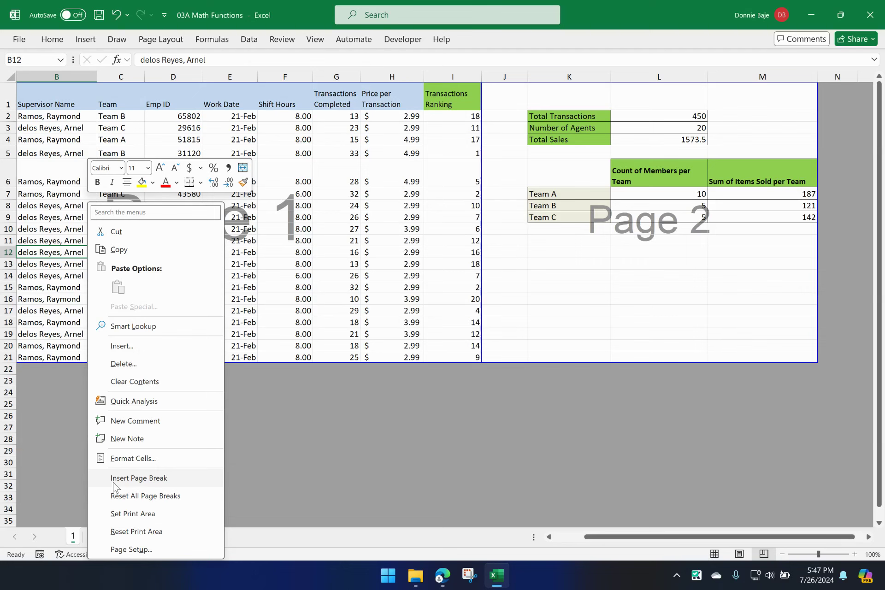
click(139, 478)
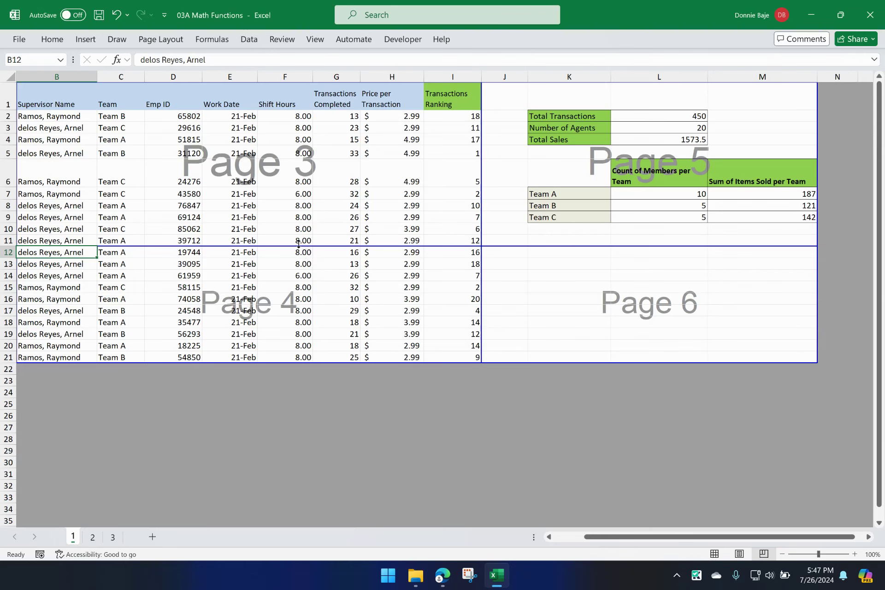
Step: Move the vertical page break beside column A past column B and onto the break after column I, merging the two
click(340, 230)
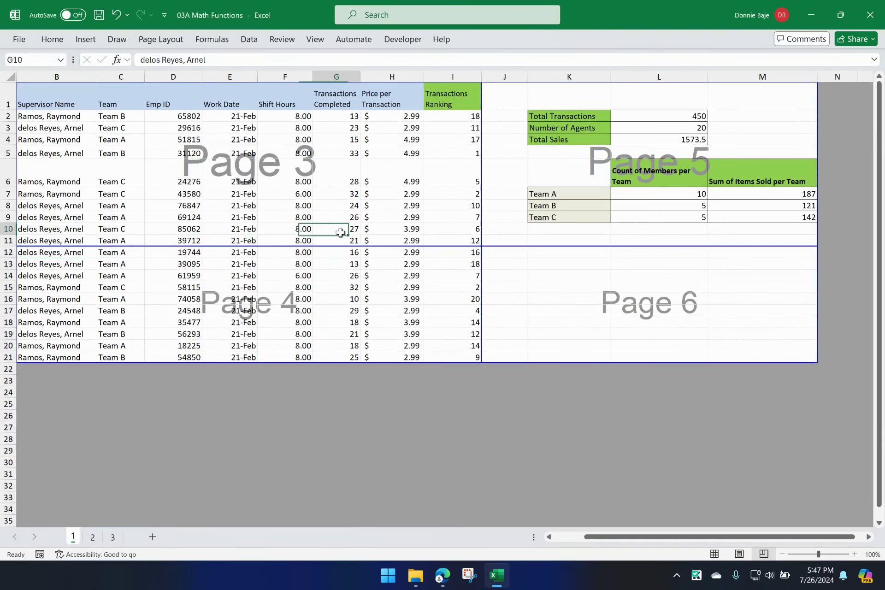
scroll(127, 179, left, 2)
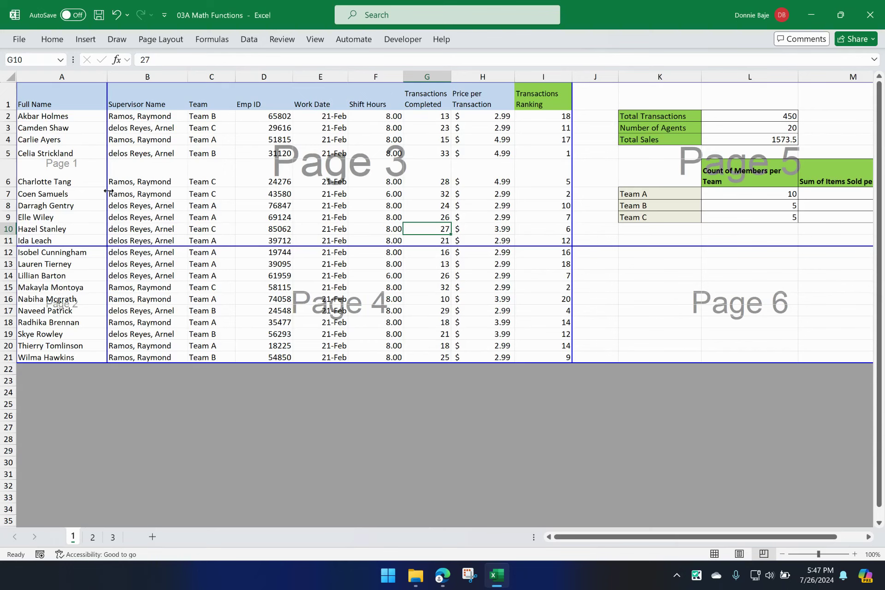
drag(108, 191, 218, 191)
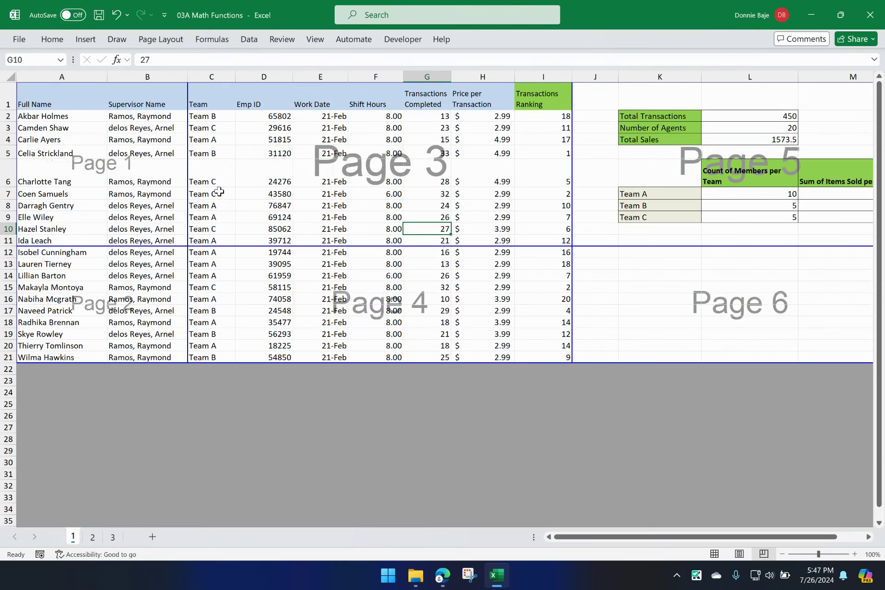
click(164, 253)
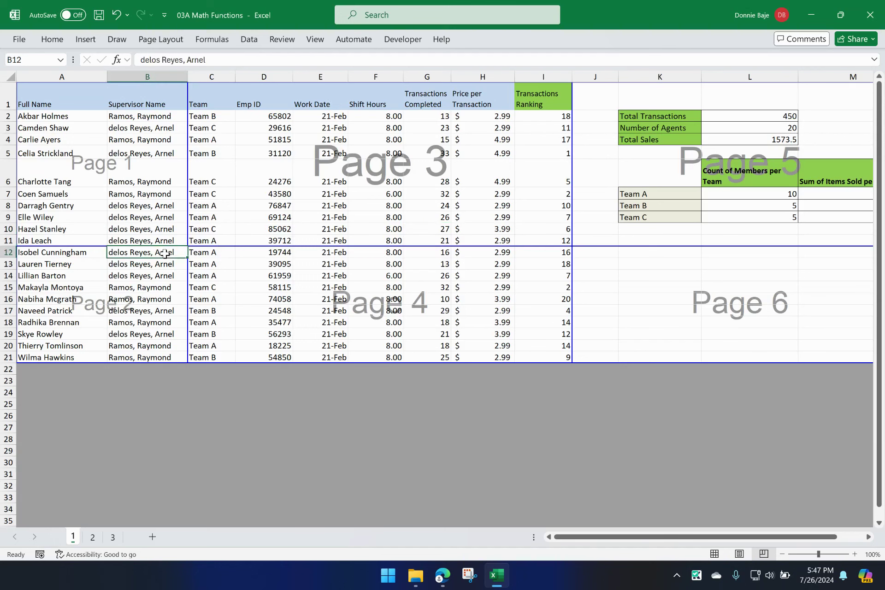
drag(190, 229, 573, 229)
scroll(582, 238, right, 2)
scroll(582, 238, right, 1)
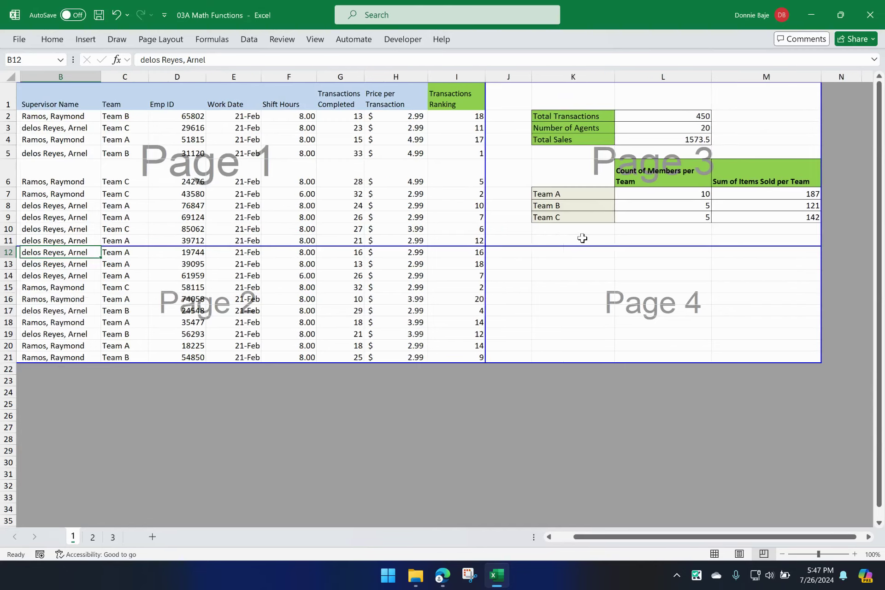
scroll(582, 238, left, 1)
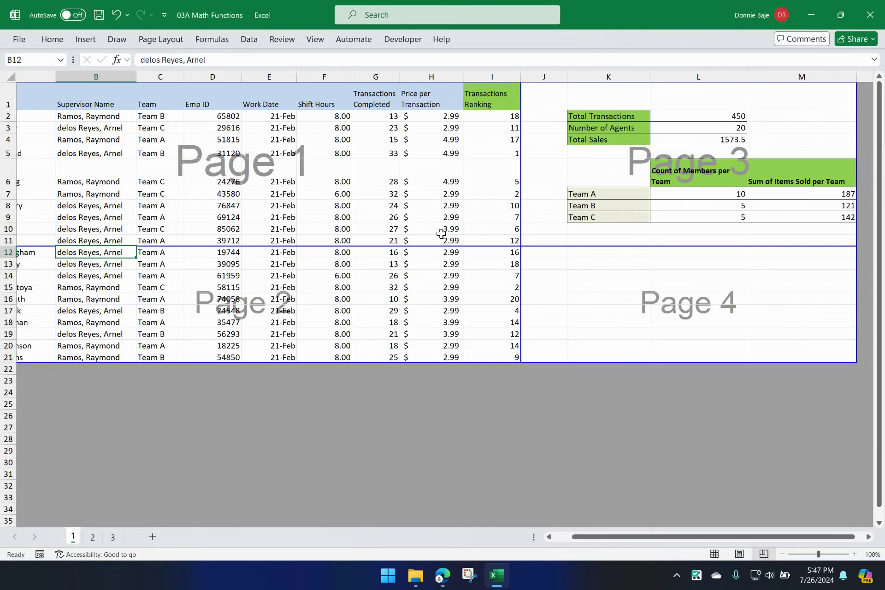
Step: Check every page of the split worksheet in the print preview, and highlight the page 4 range J12:M21 on the sheet
click(53, 39)
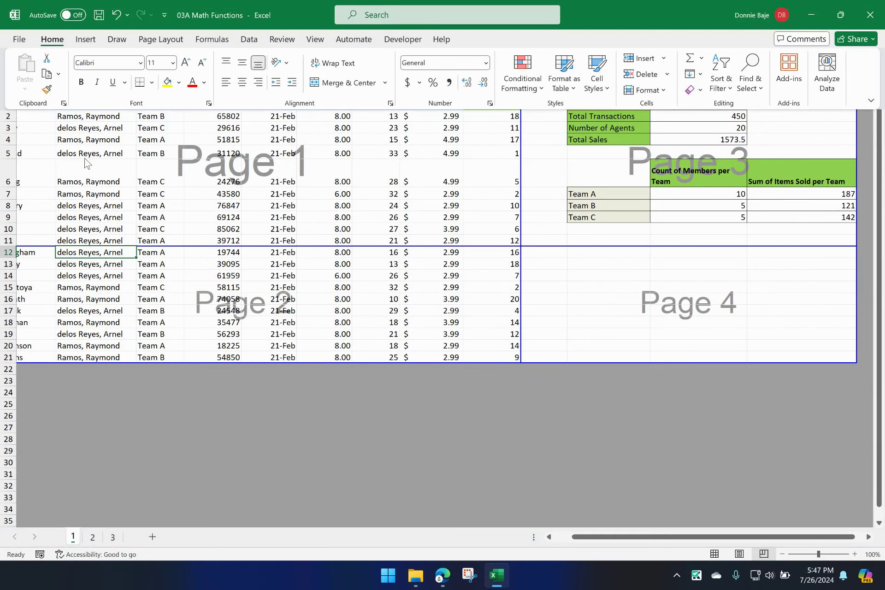
click(20, 39)
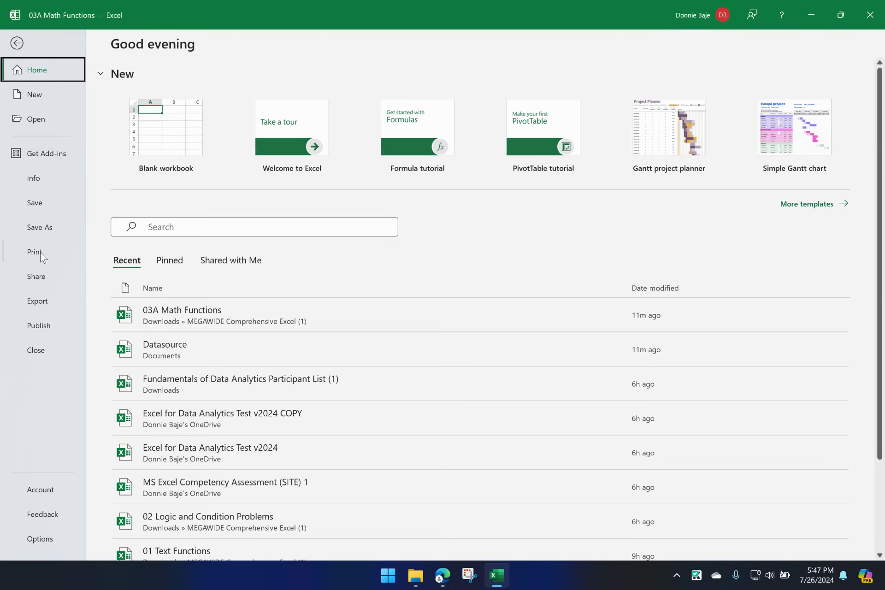
click(42, 255)
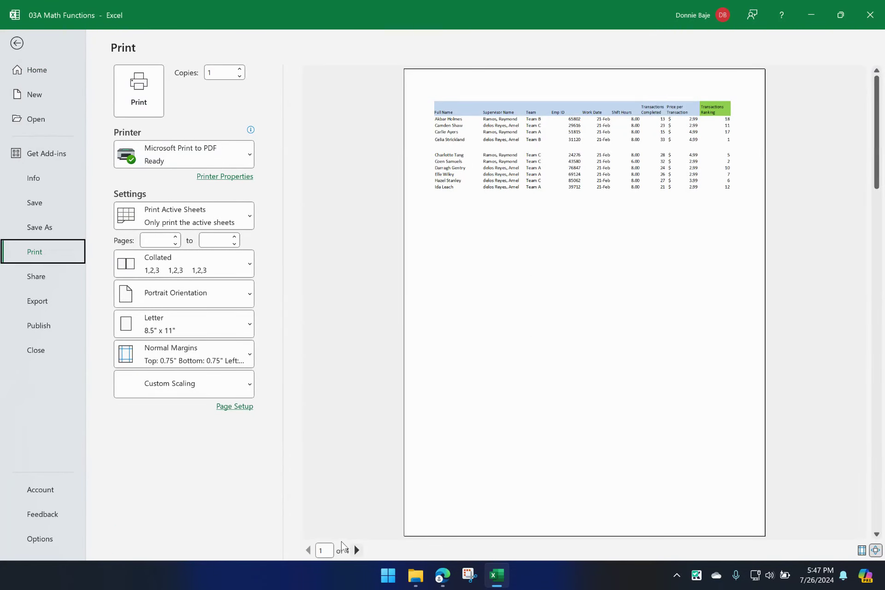
click(356, 551)
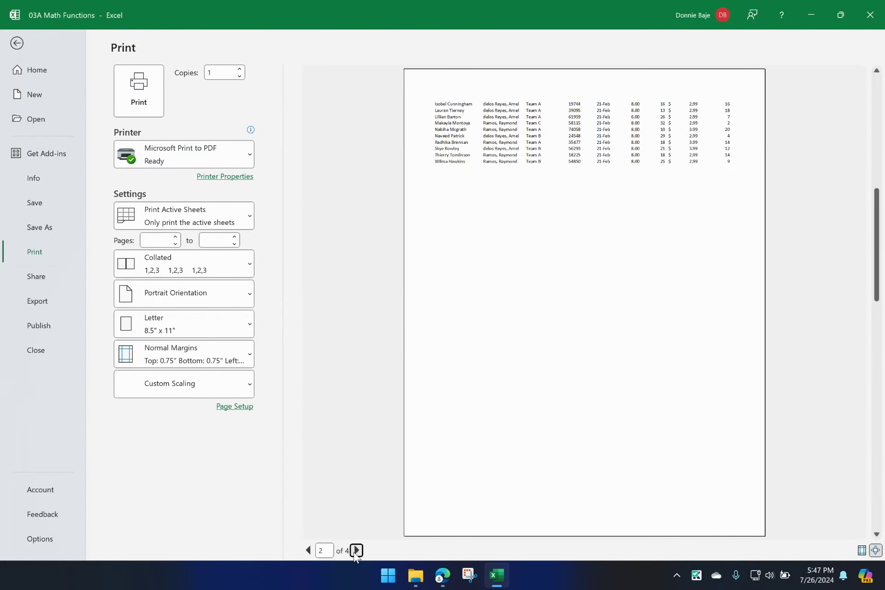
click(356, 551)
click(355, 550)
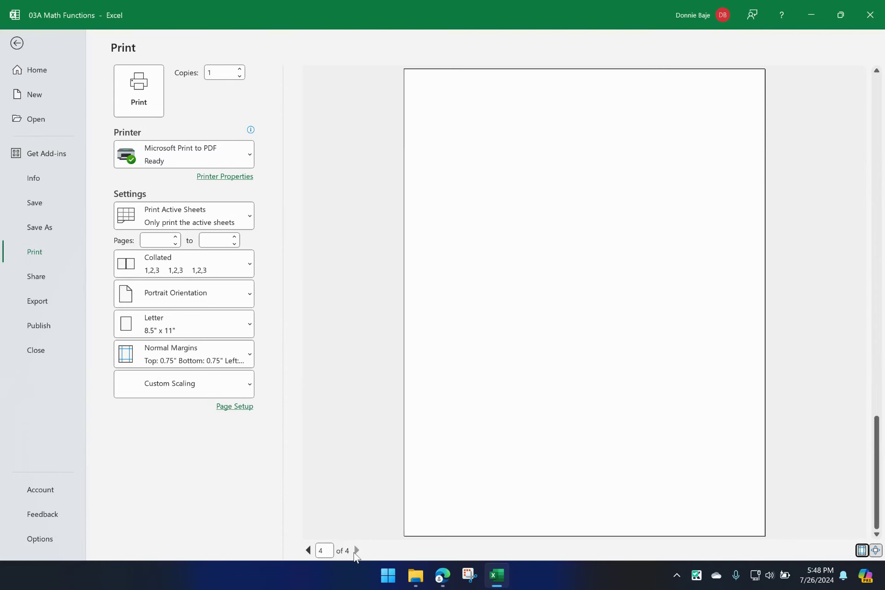
click(308, 550)
click(308, 550)
click(308, 550)
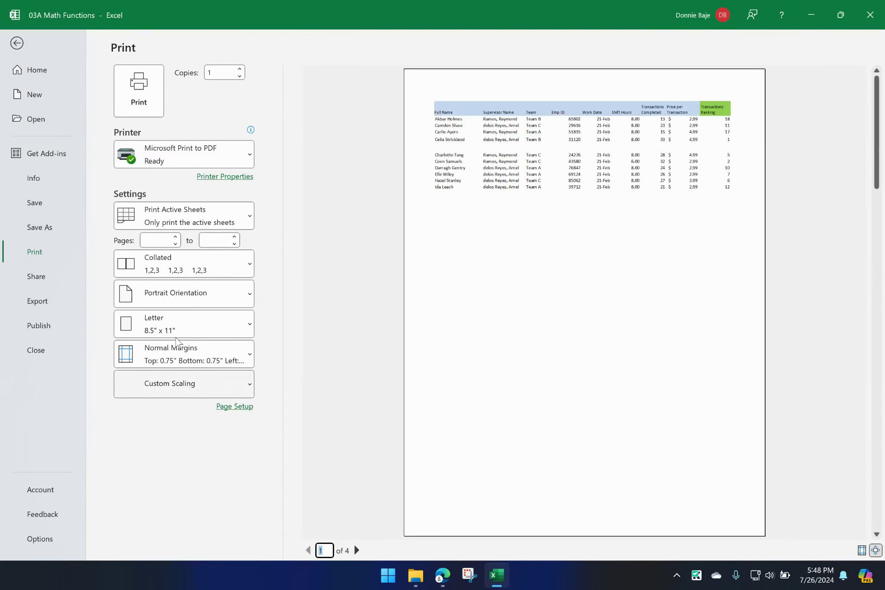
click(17, 42)
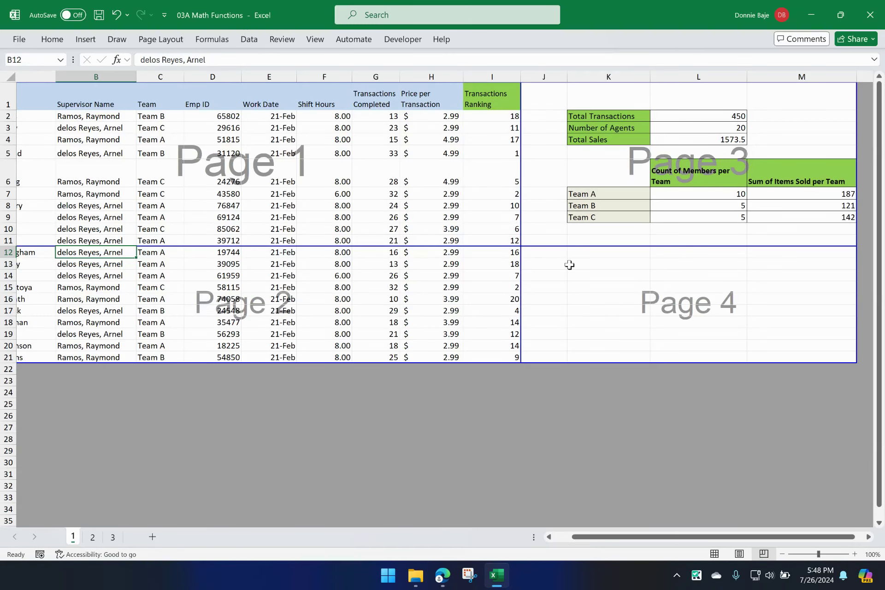
drag(551, 250, 837, 359)
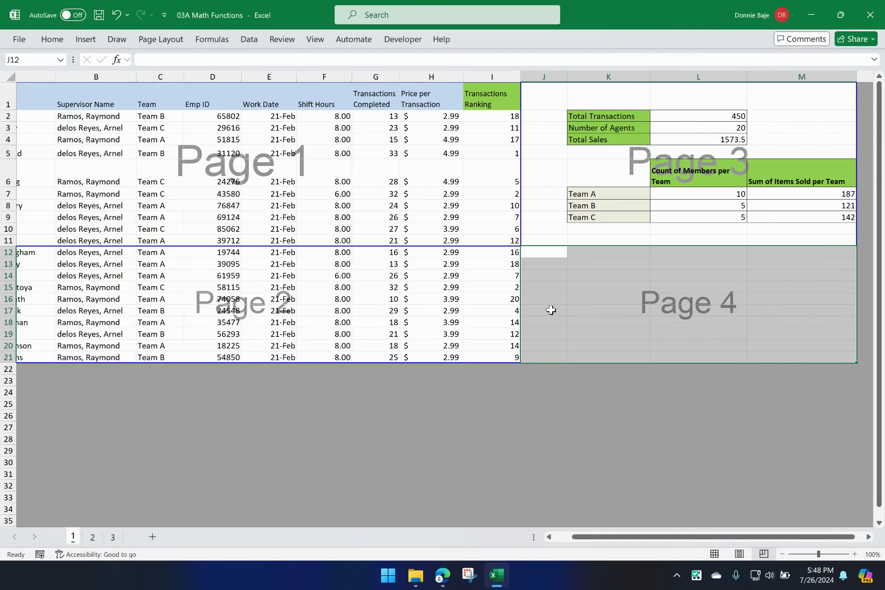
click(396, 276)
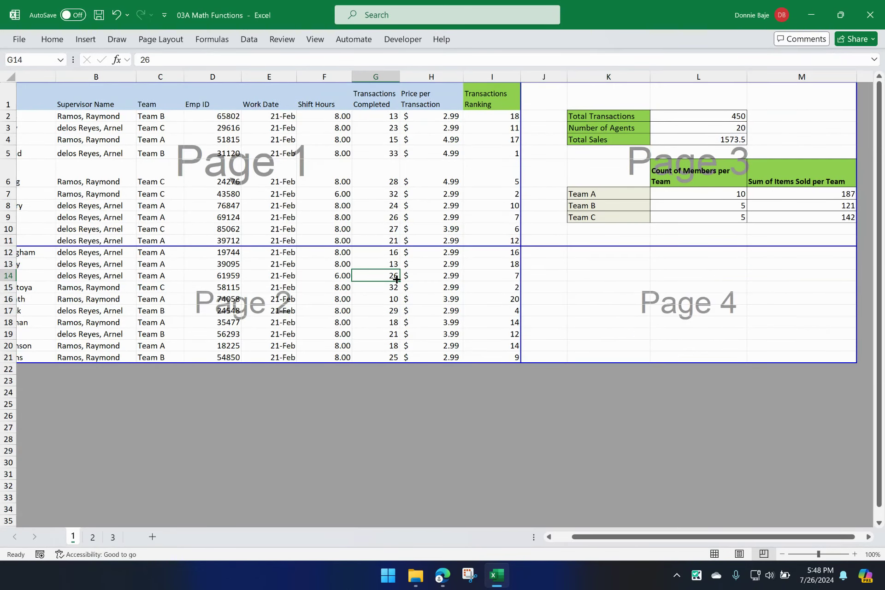
Step: Reset all page breaks, and move the vertical break after column F to the print area's outer edge after column M
click(377, 221)
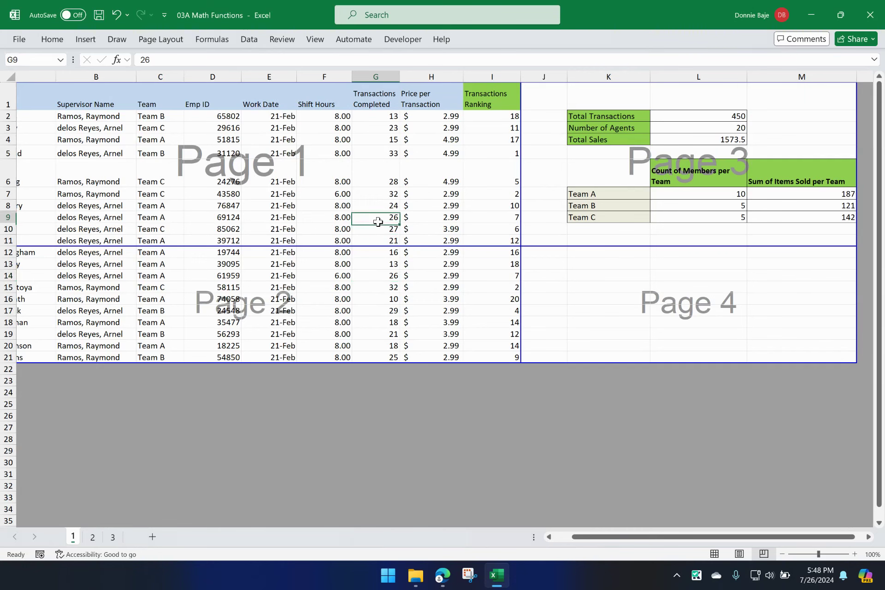
right_click(376, 221)
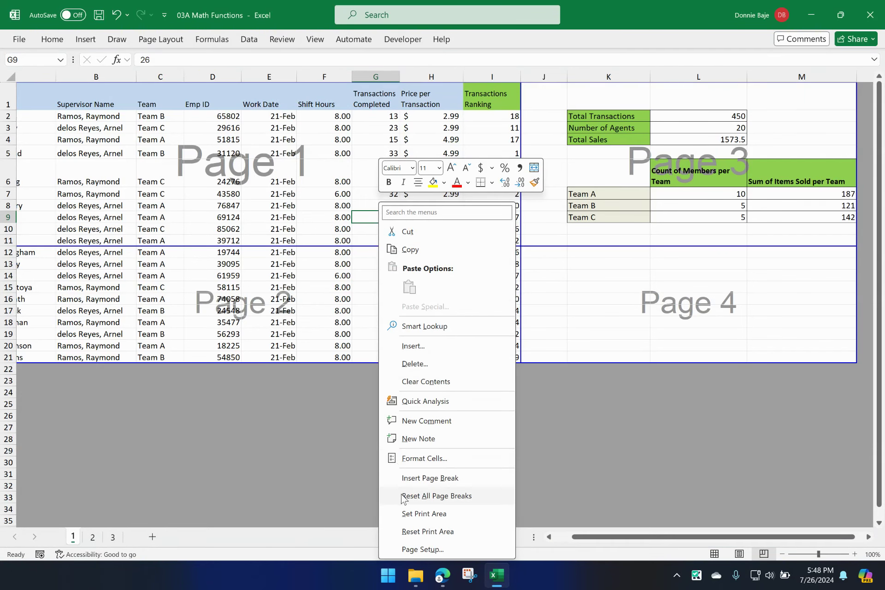
click(426, 497)
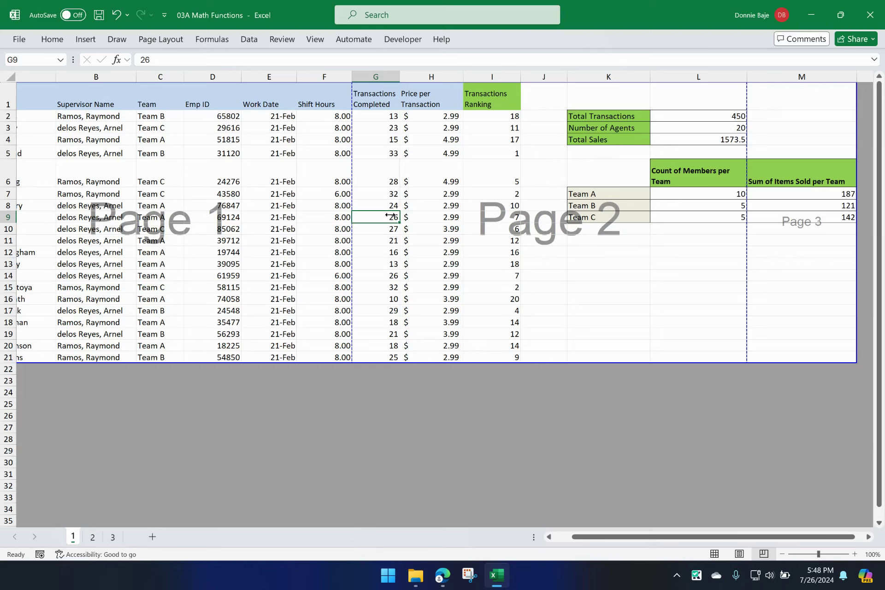
drag(353, 218, 842, 199)
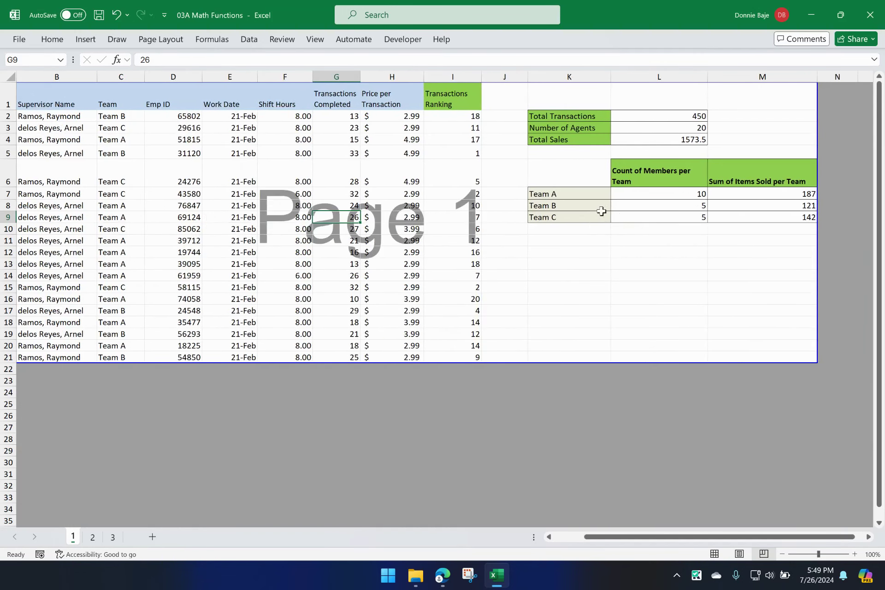
click(550, 220)
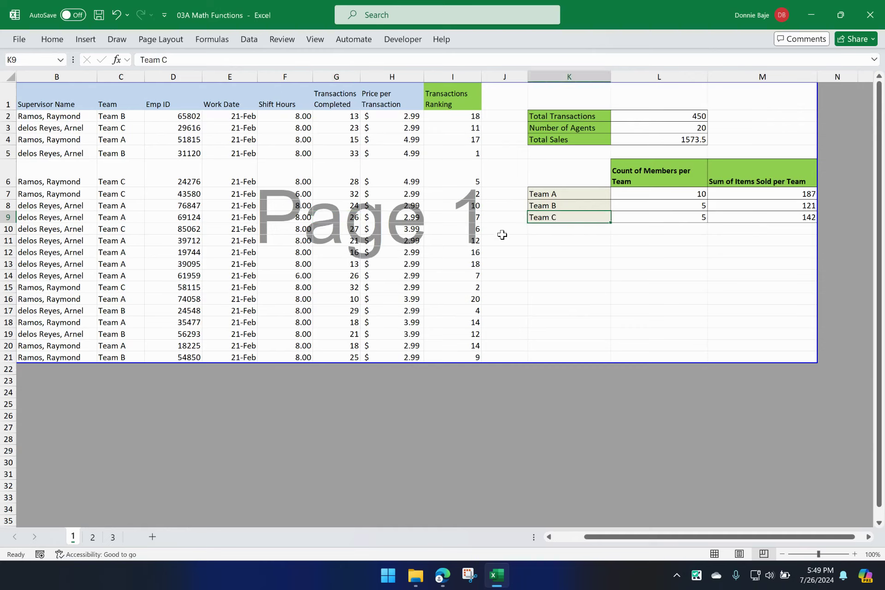